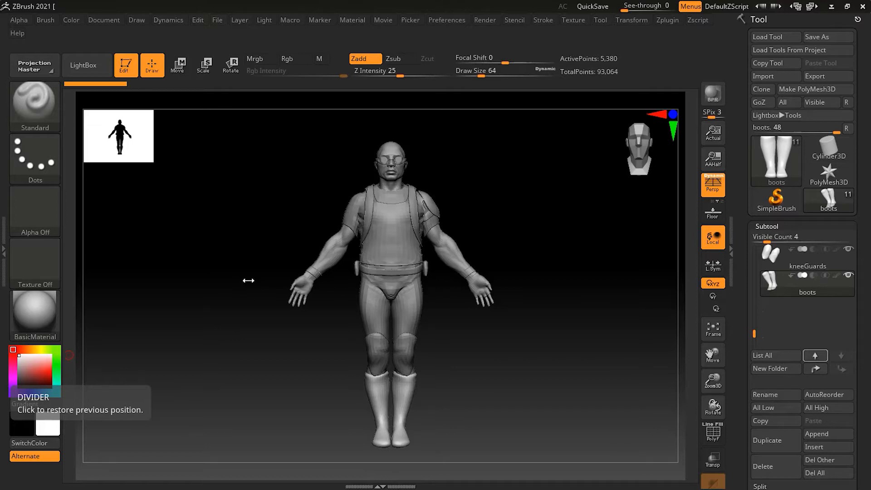
Examine the 3D file formats offered for importing a mesh and close the import dialog without loading anything
left_click(785, 75)
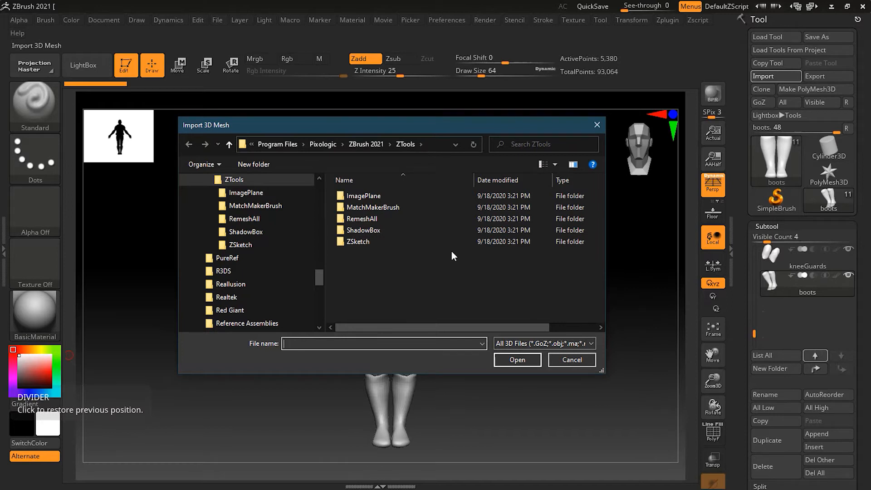
left_click(545, 343)
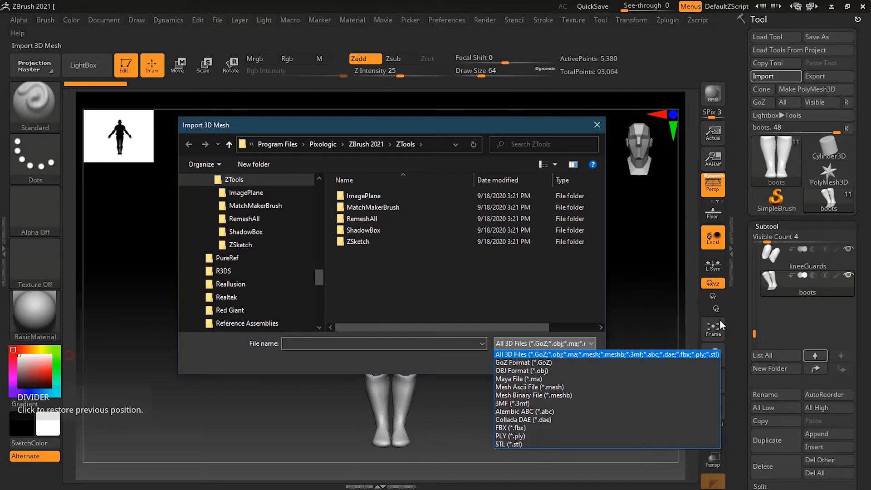
left_click(479, 361)
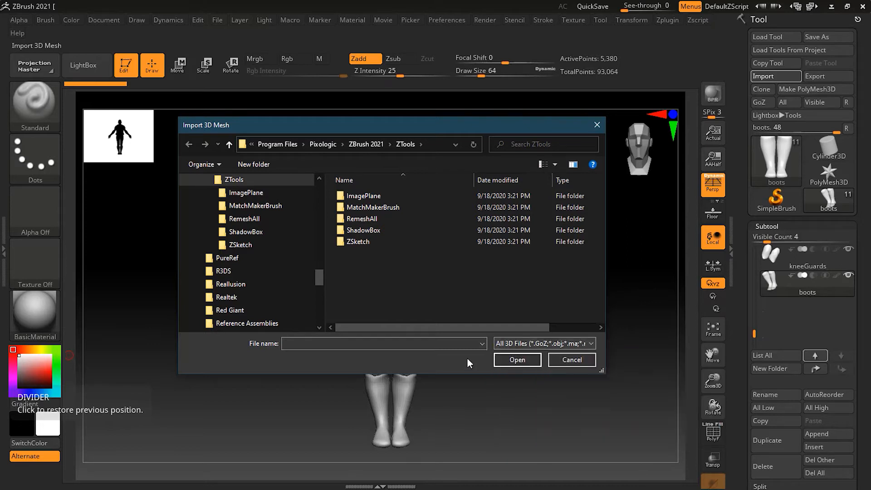
left_click(572, 359)
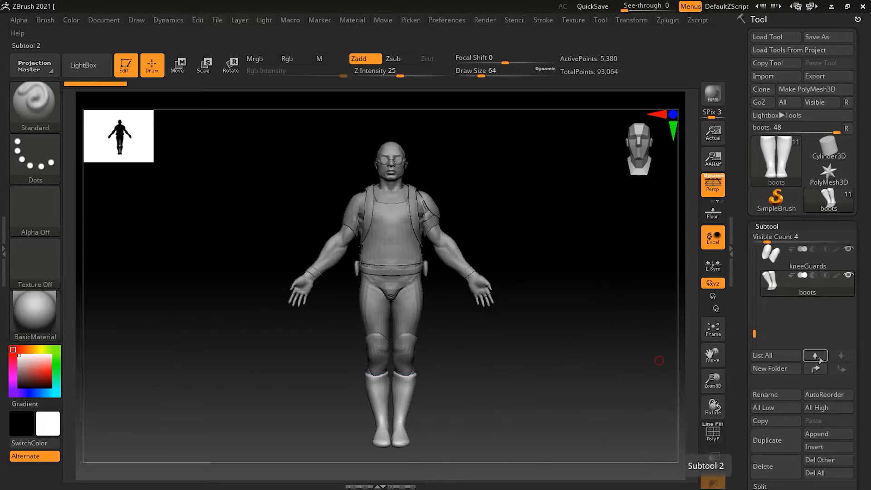
left_click(776, 442)
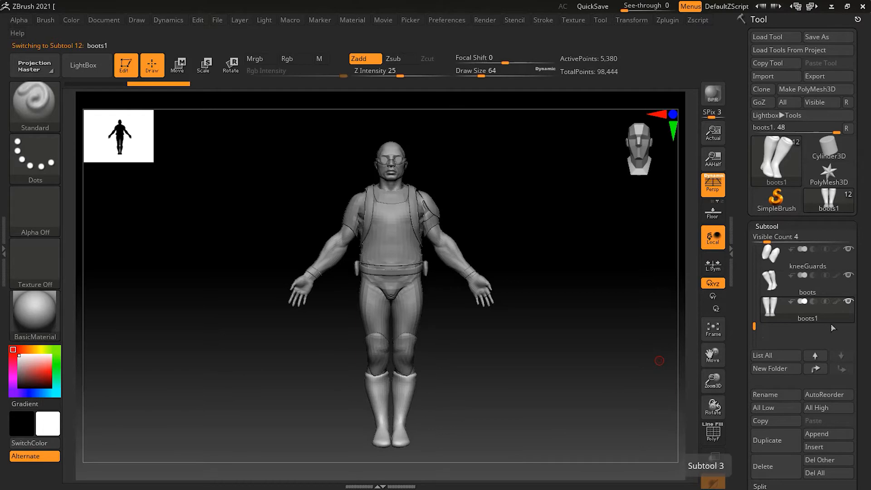
mouse_move(829, 322)
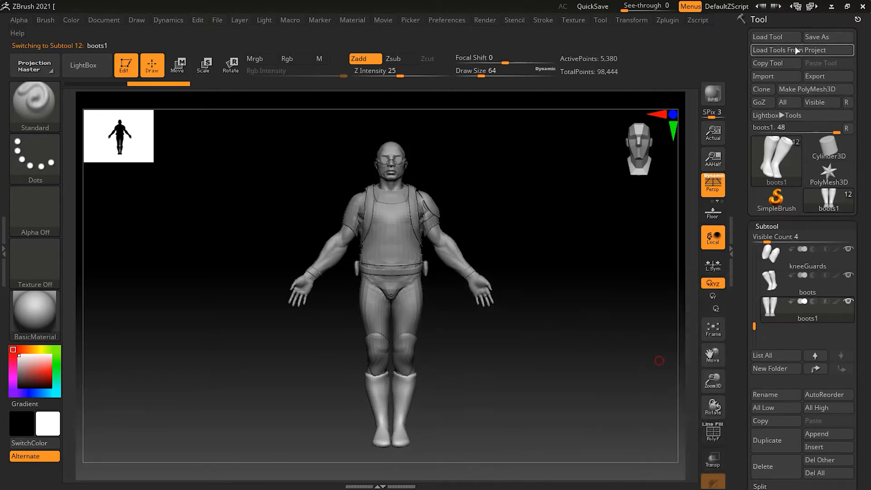
left_click(785, 76)
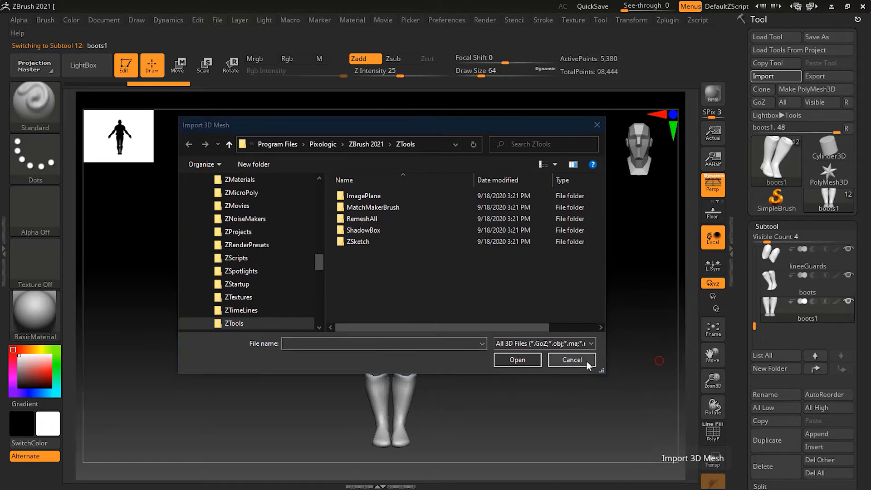
left_click(571, 360)
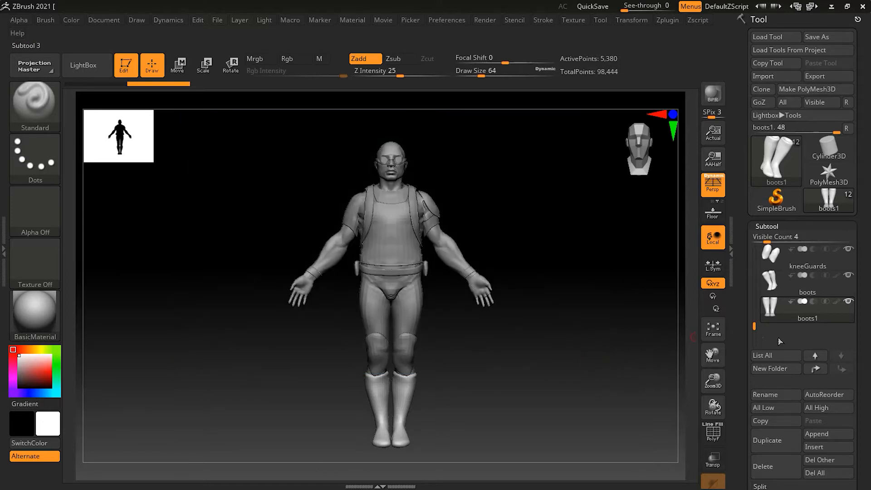
left_click(782, 471)
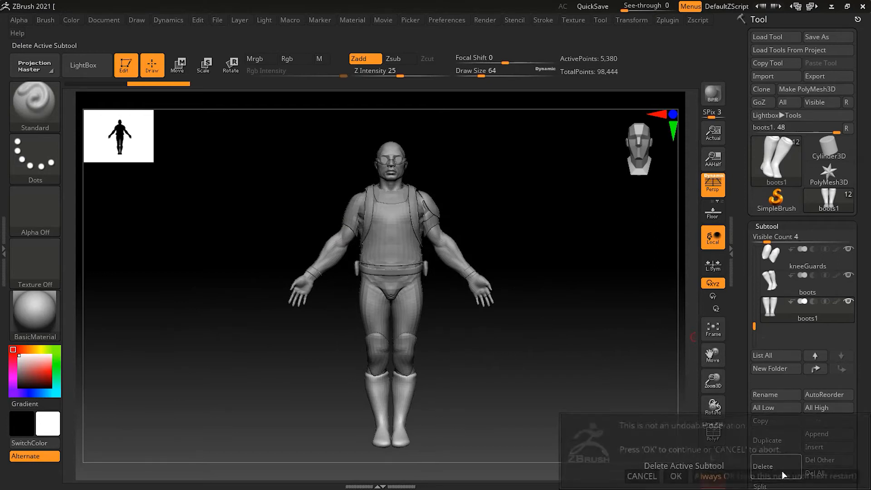
left_click(675, 474)
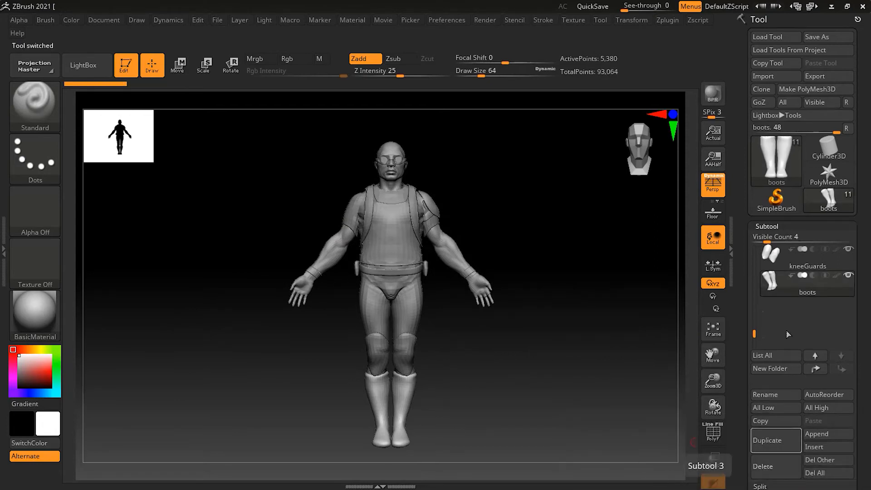
Append the Dog.ZTL and PolySphere.ZTL files together as new subtools using SubTool Master's MultiAppend
left_click(667, 22)
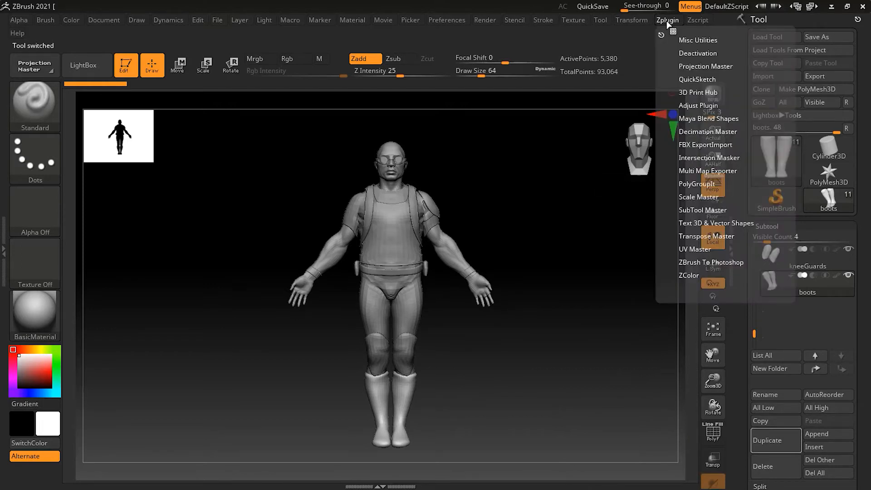
left_click(702, 210)
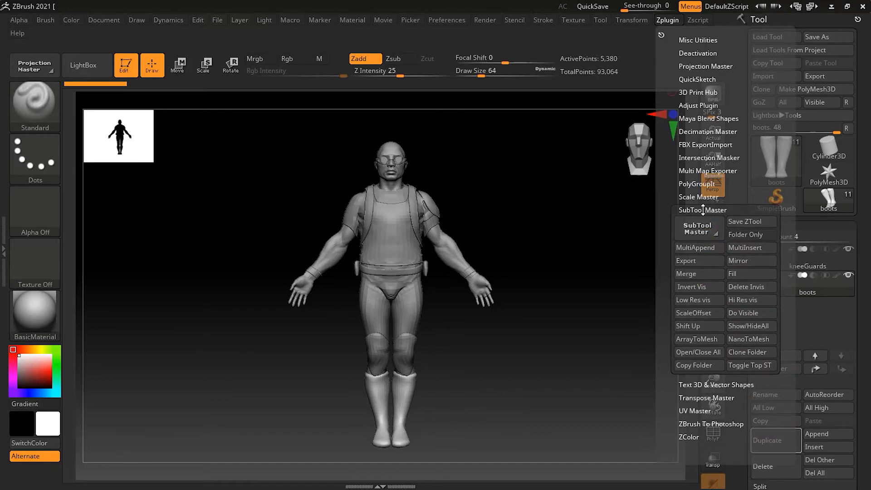
left_click(703, 249)
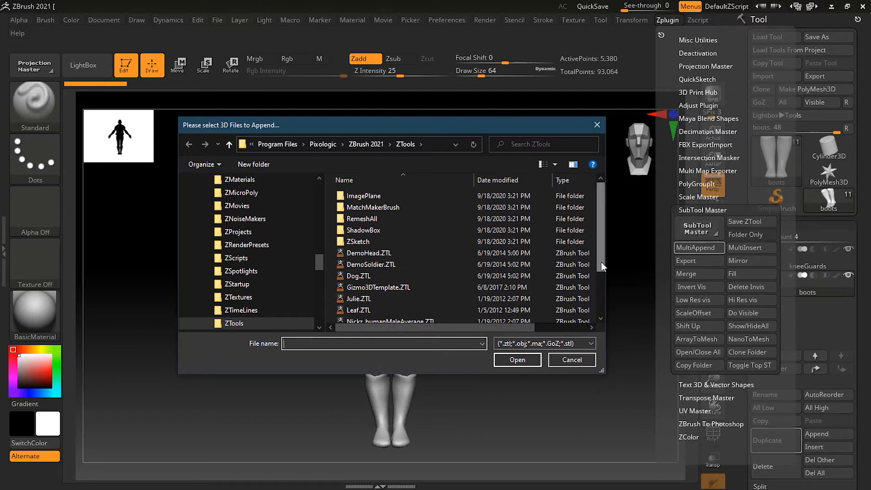
left_click_drag(600, 262, 604, 312)
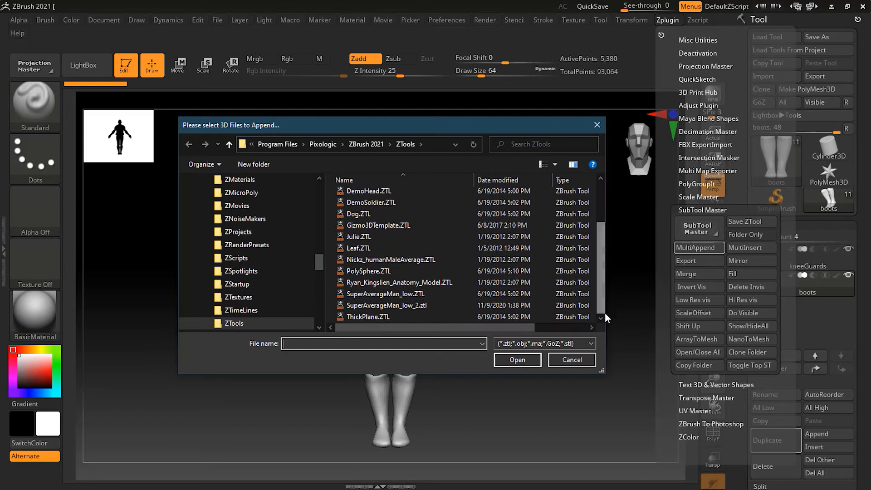
left_click(548, 343)
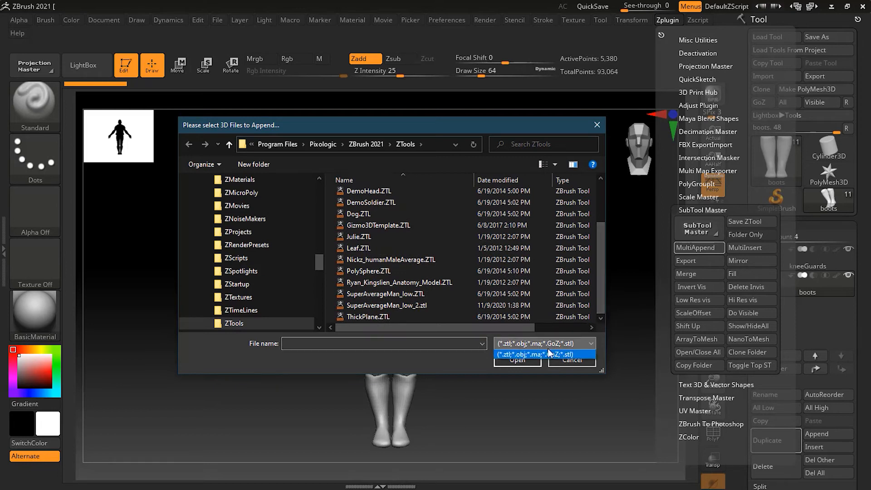
left_click(473, 364)
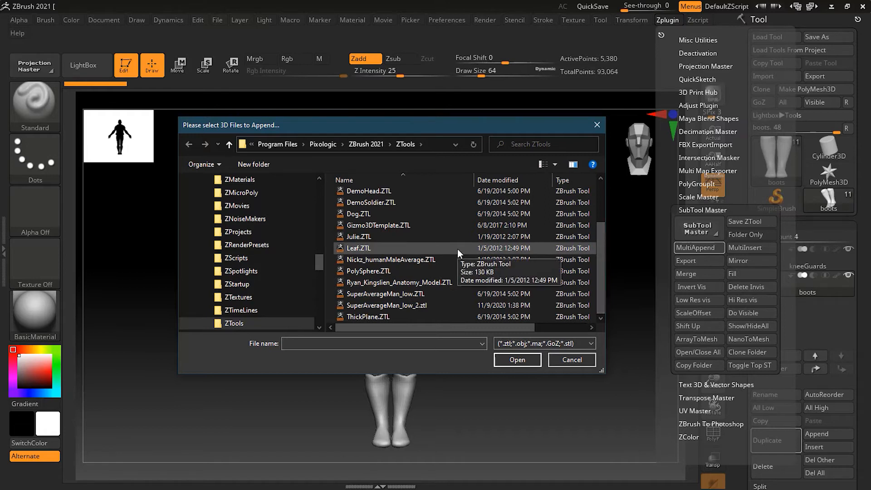
left_click(433, 220)
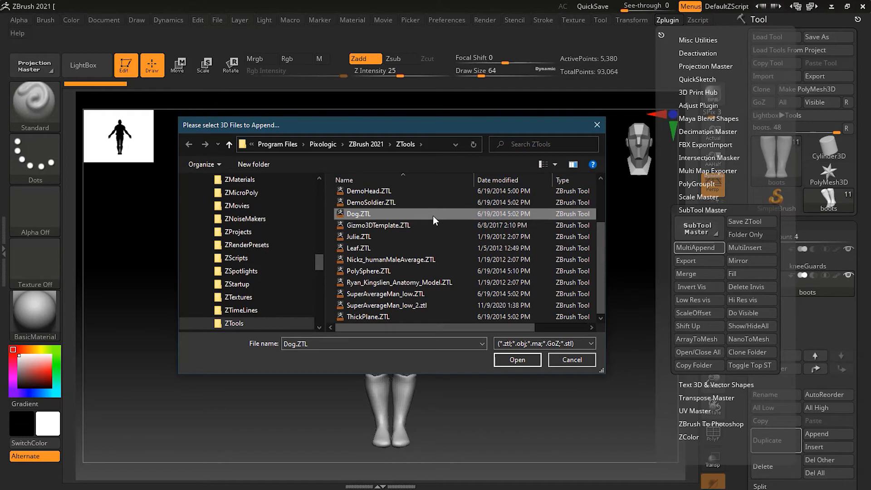
scroll(450, 258, "up", 1)
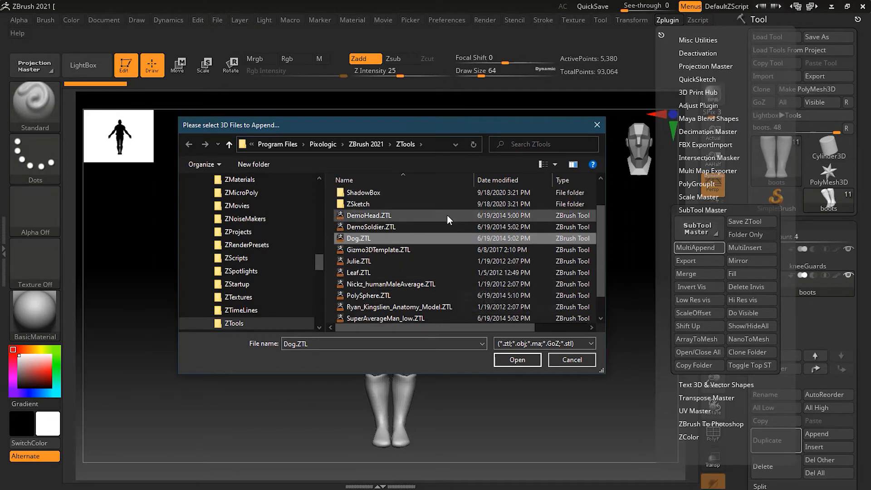
left_click(418, 227, "ctrl")
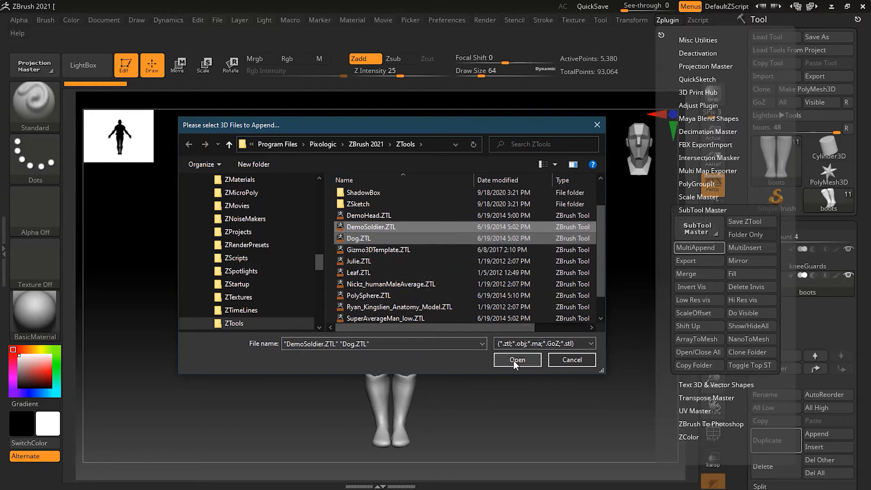
left_click(402, 227, "ctrl")
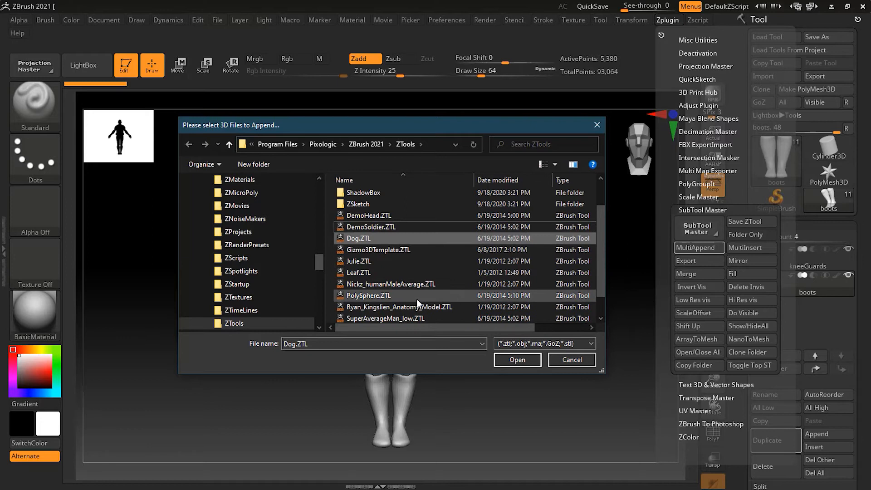
left_click(381, 297, "ctrl")
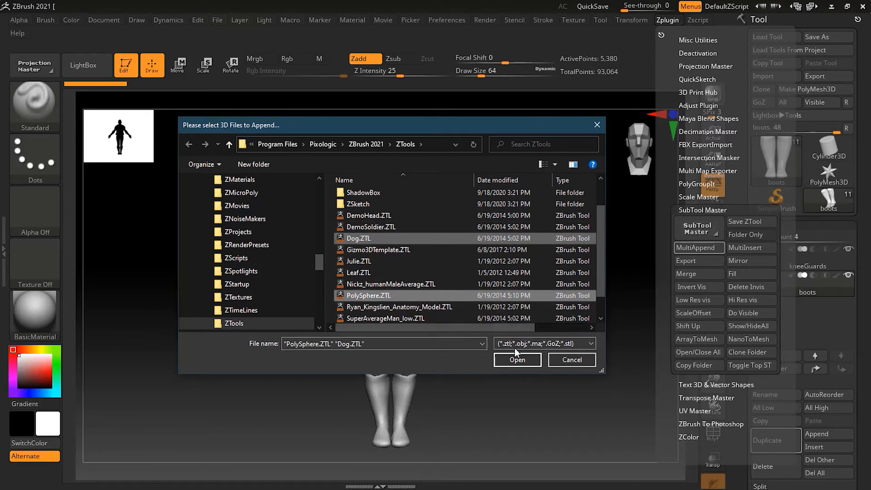
left_click(517, 359)
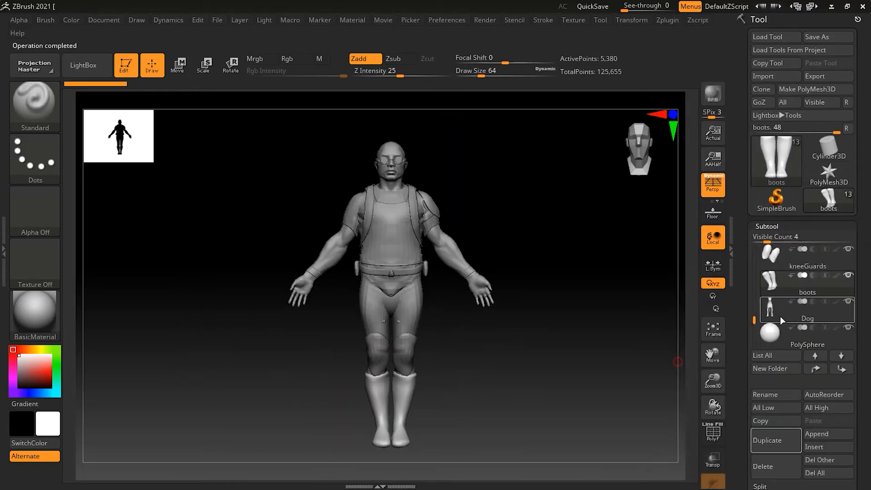
Enlarge the Dog subtool uniformly and move it to stand at the soldier's foot level, beneath his outstretched hand
left_click(785, 314)
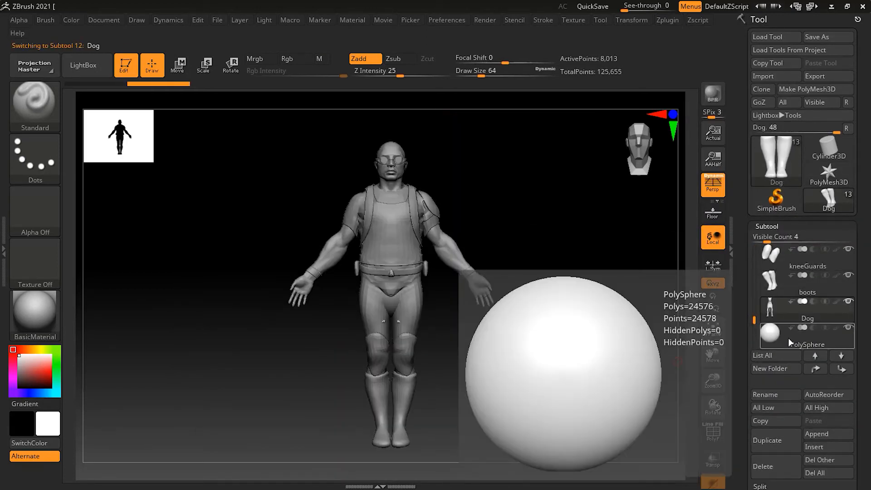
left_click(789, 340)
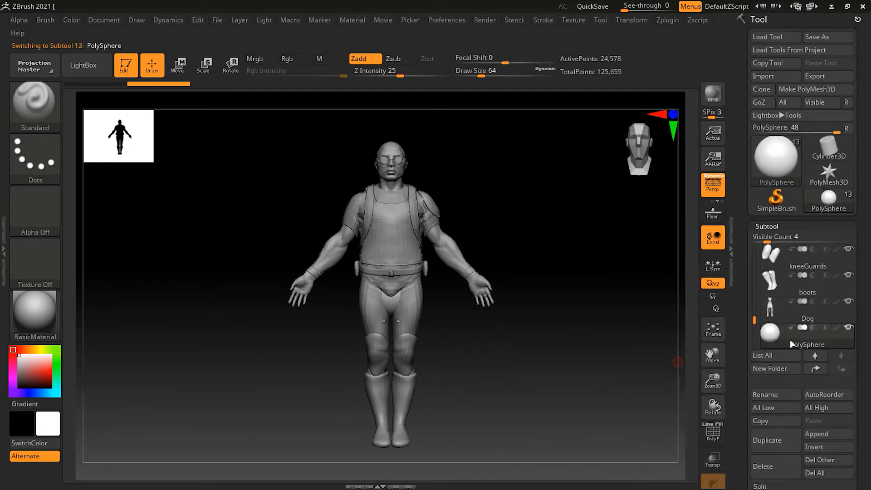
left_click(788, 311)
key("w")
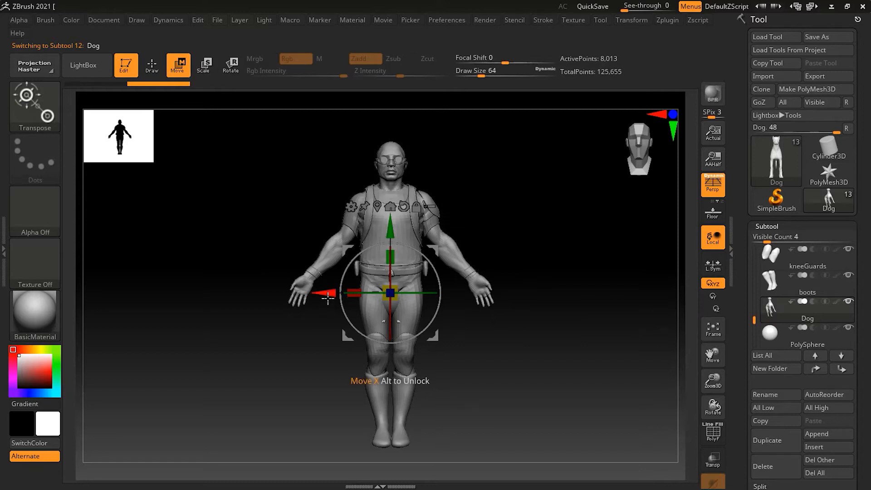
left_click_drag(311, 293, 157, 294)
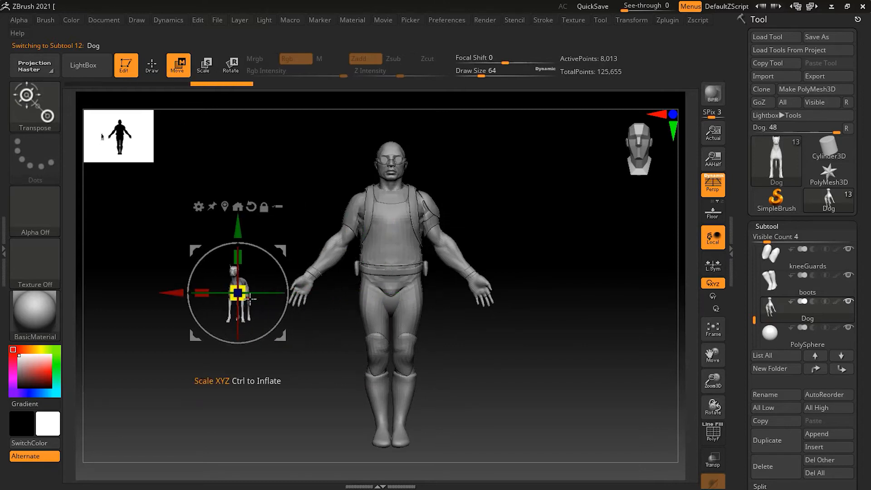
left_click_drag(243, 298, 376, 224)
left_click_drag(238, 226, 242, 297)
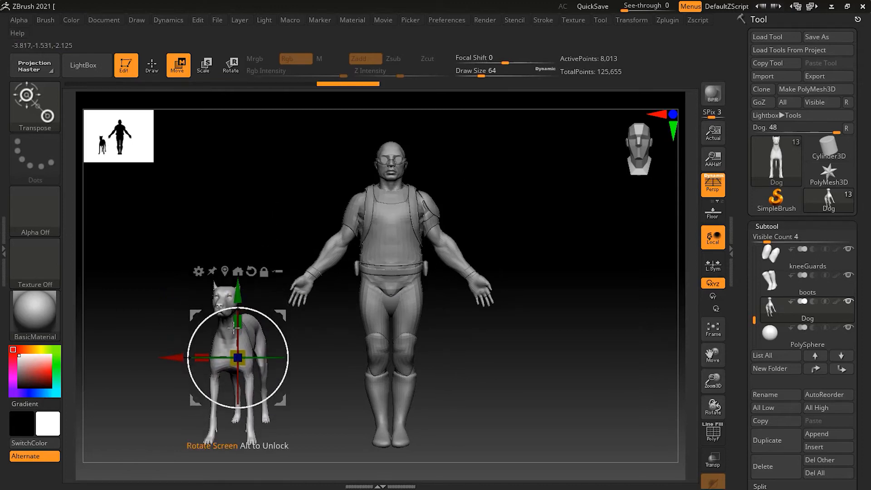
left_click_drag(175, 357, 213, 358)
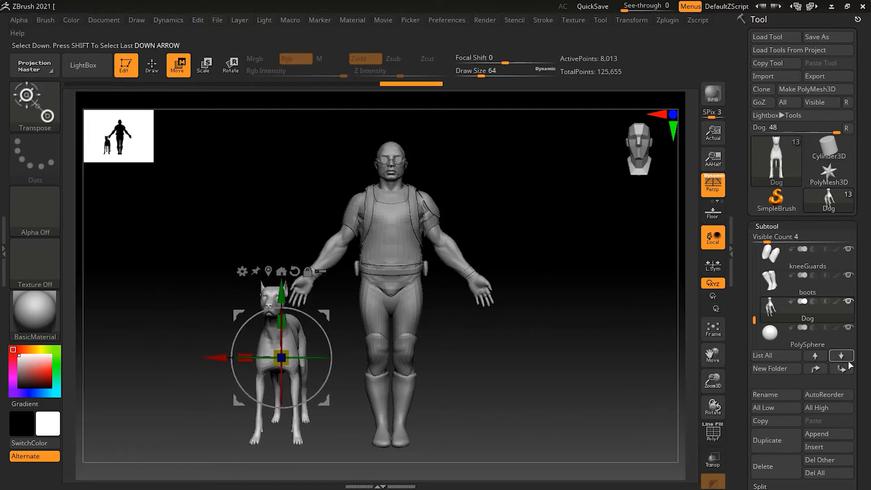
Move the PolySphere subtool down to ground level on the far side of the dog from the soldier, and return to Draw mode
left_click(821, 343)
left_click_drag(324, 294, 167, 294)
left_click_drag(238, 229, 237, 355)
left_click_drag(167, 418, 151, 418)
left_click_drag(352, 416, 406, 399, "alt")
mouse_move(437, 404)
left_mouse_down()
mouse_move(416, 393)
mouse_move(412, 375)
mouse_move(414, 391)
left_mouse_up()
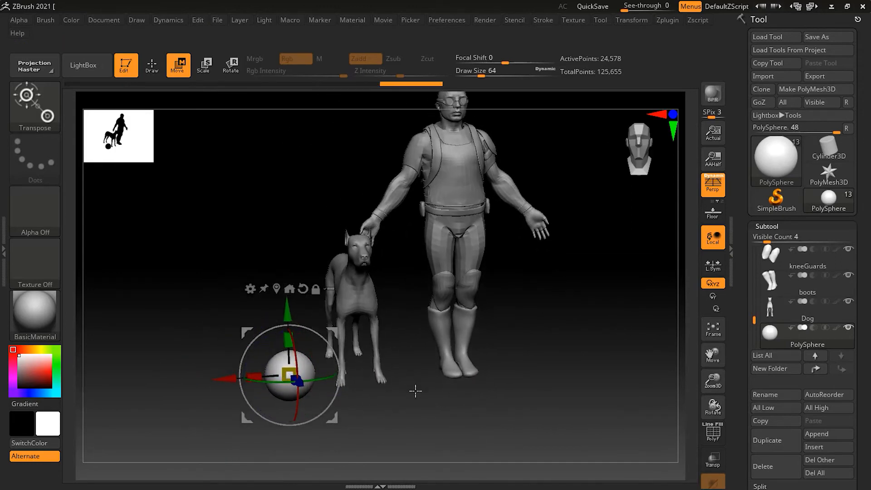
left_click(151, 65)
left_click_drag(597, 352, 551, 379)
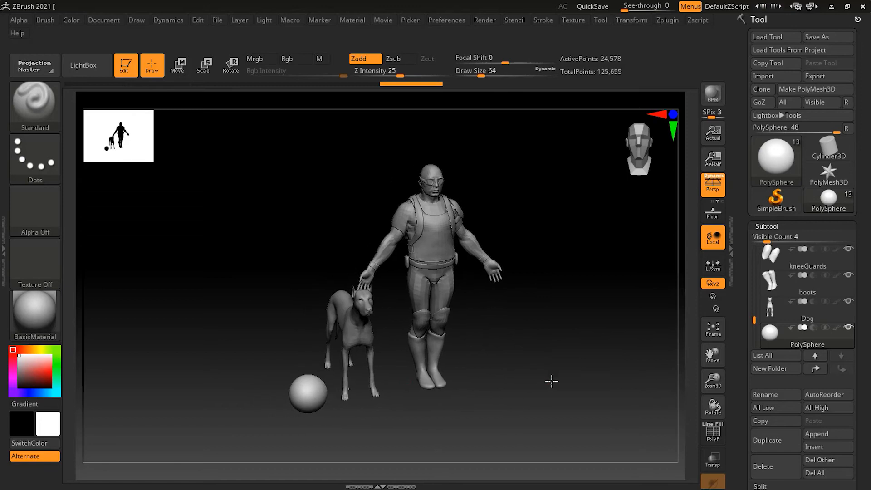
Select the Dog subtool and copy the whole soldier tool with its dog and sphere subtools
mouse_move(790, 344)
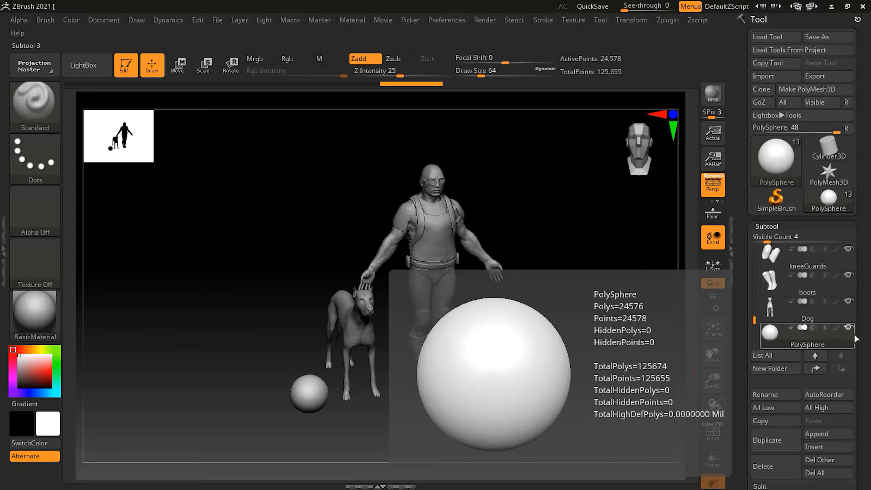
mouse_move(798, 304)
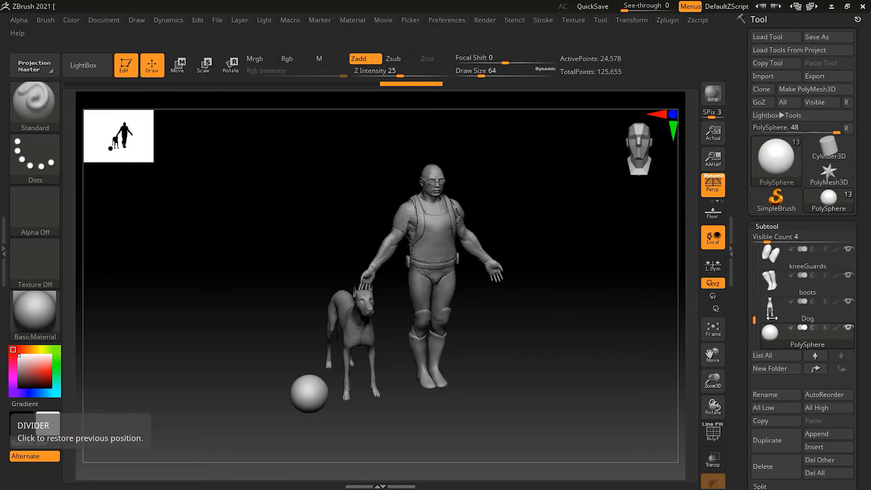
left_click(787, 314)
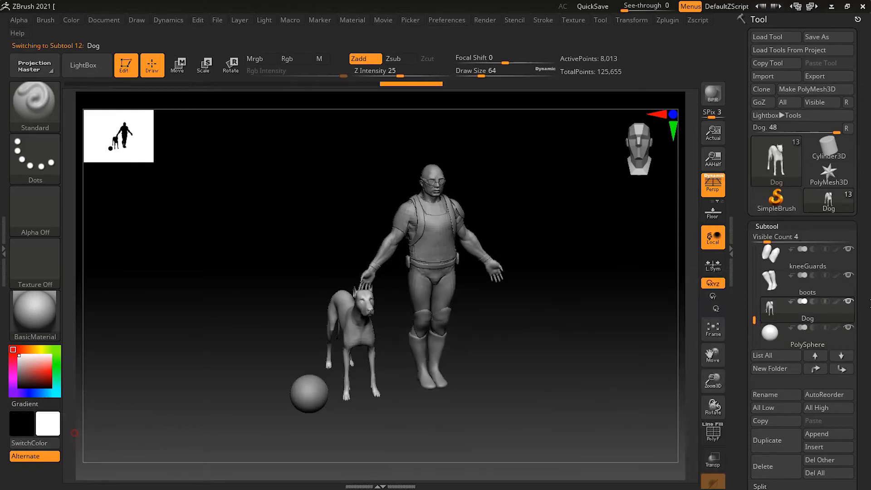
left_click(777, 66)
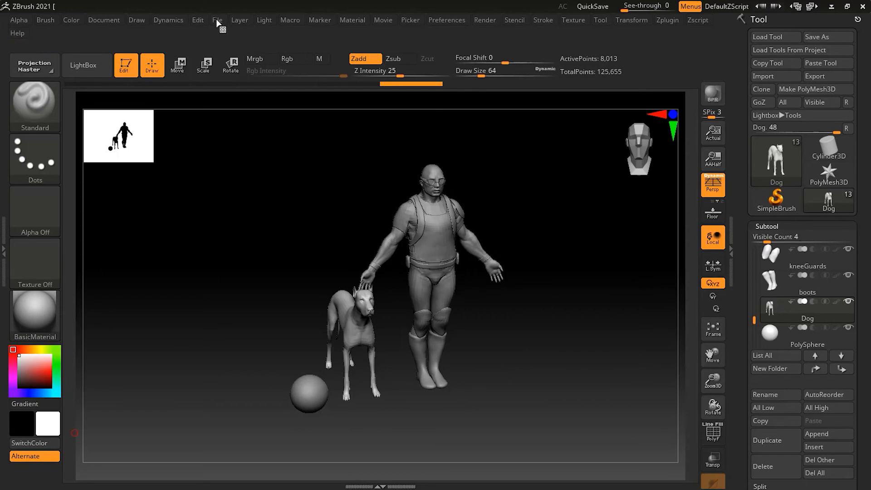
left_click(104, 20)
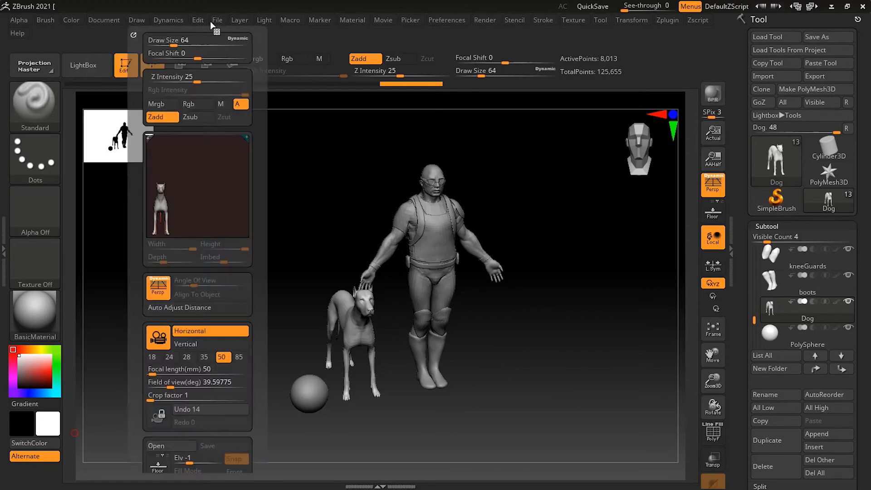
mouse_move(219, 21)
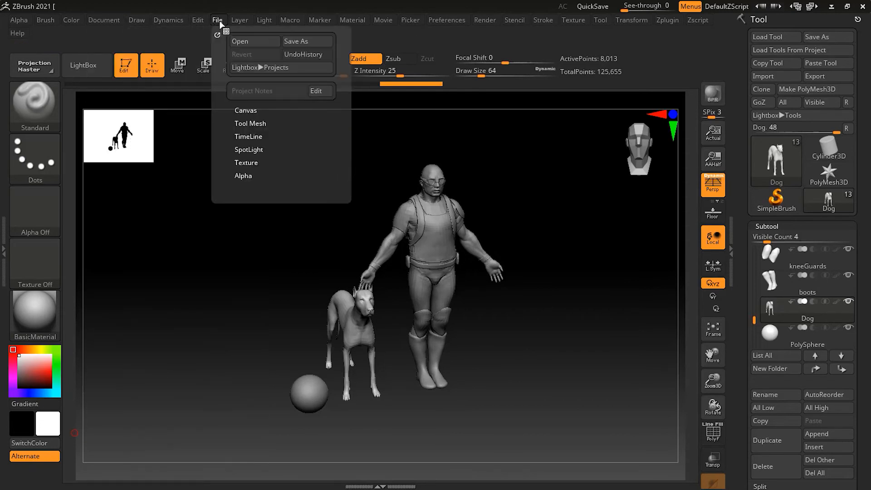
left_click(265, 42)
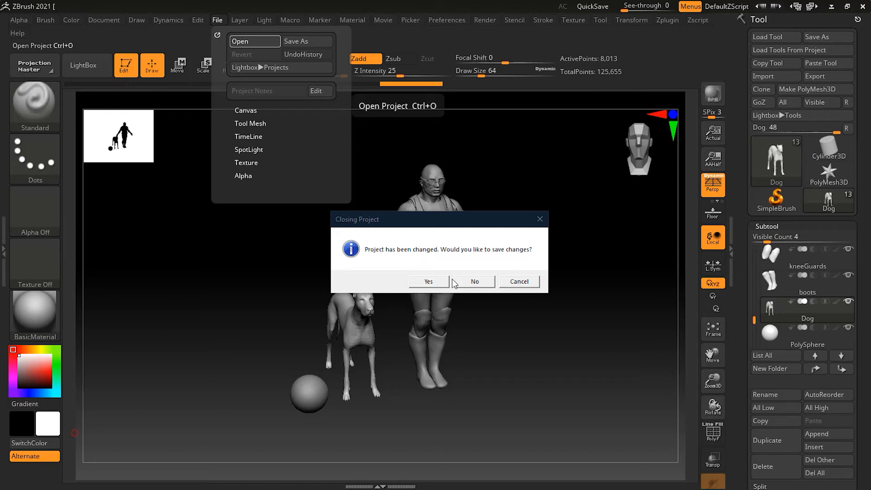
left_click(482, 281)
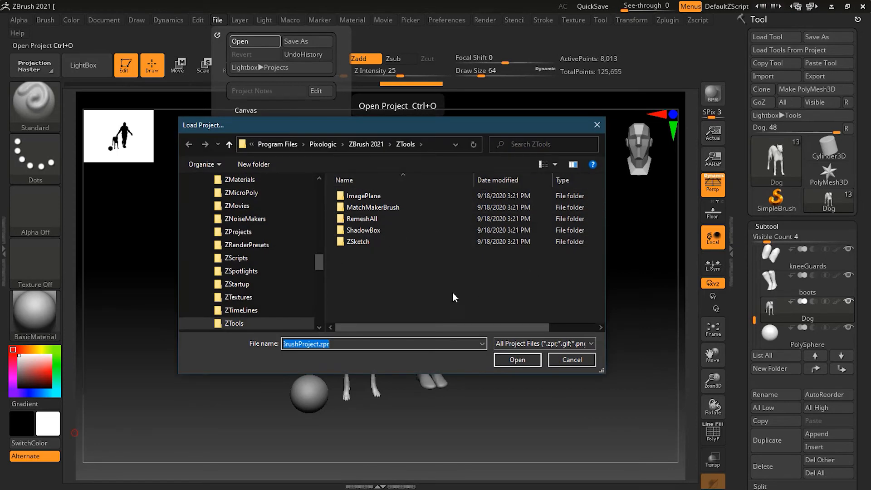
left_click(572, 359)
Load the DemoHead.ZPR project from LightBox in place of the soldier scene, without saving changes
left_click(96, 70)
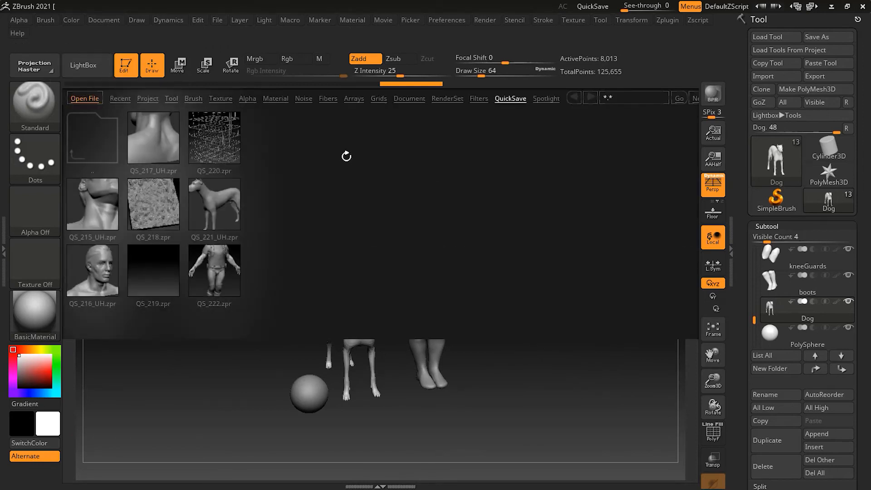
left_click(151, 99)
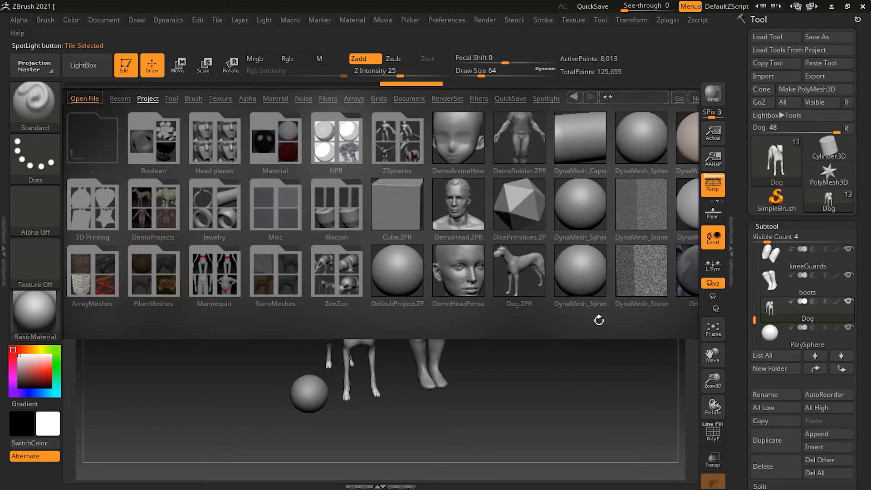
double_click(454, 204)
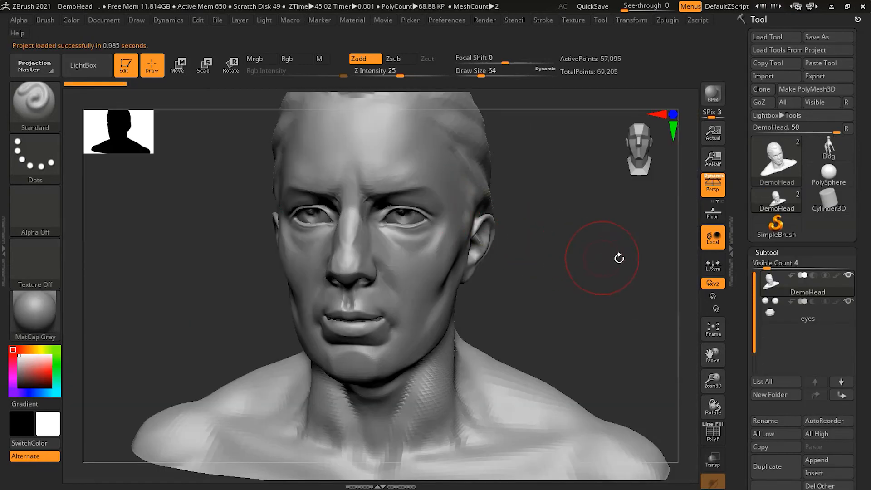
Paste the copied soldier tool into the DemoHead project, fit it in view and check its last subtools
left_click_drag(611, 258, 476, 286, "alt")
left_click_drag(515, 268, 518, 290, "alt")
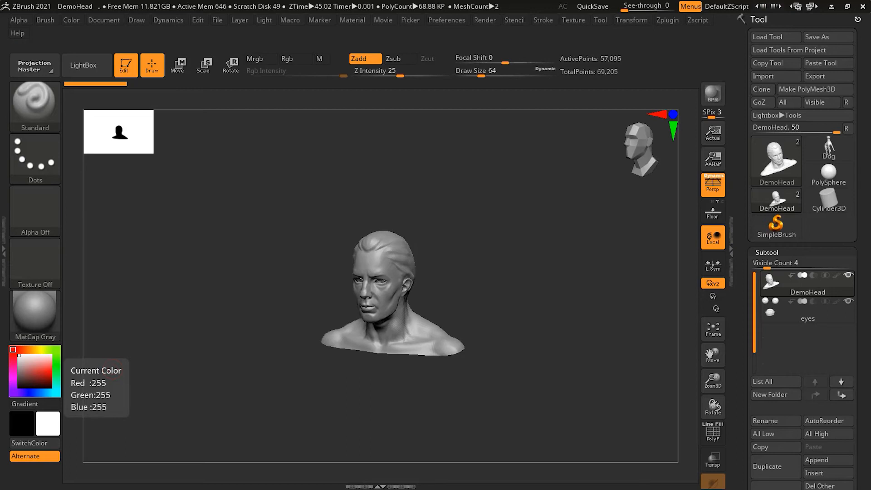
left_click(826, 63)
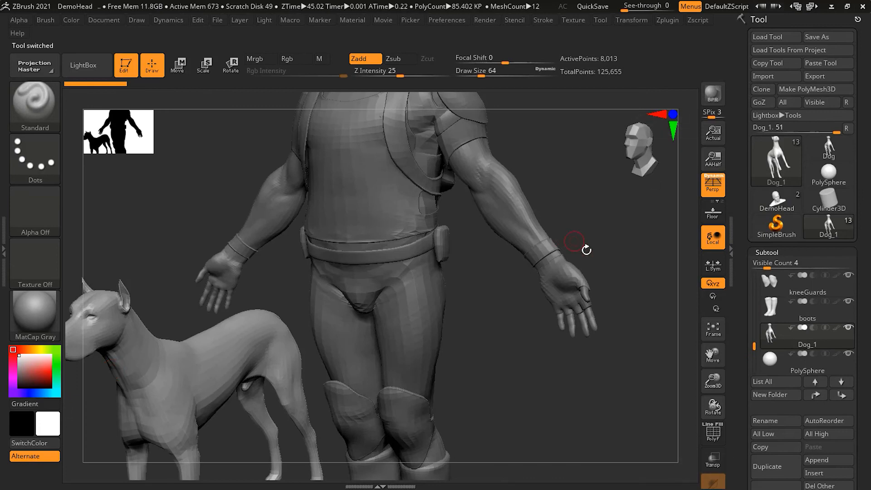
key("f")
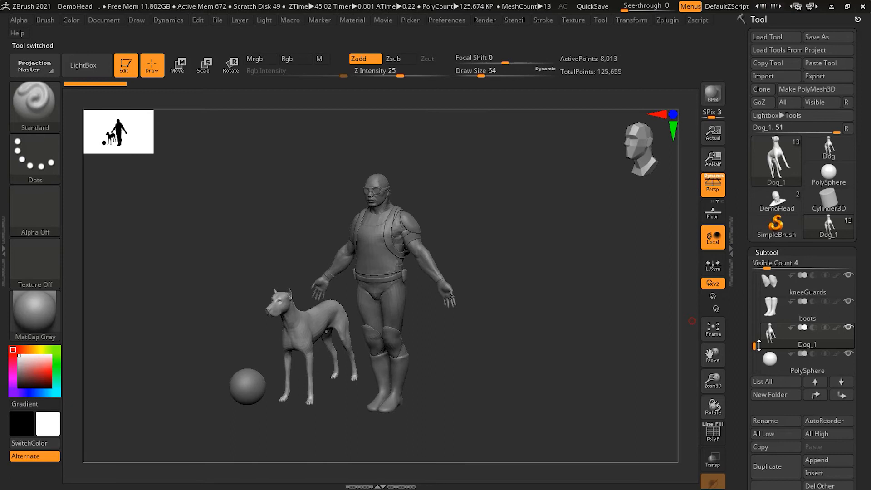
mouse_move(753, 346)
left_mouse_down()
mouse_move(750, 274)
mouse_move(752, 350)
left_mouse_up()
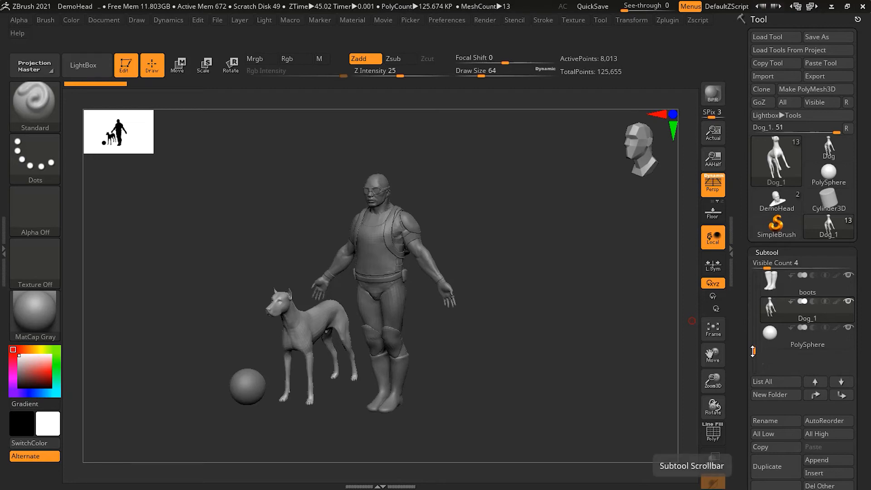
Compare the DemoHead tool with the pasted Dog_1 tool by switching between them, finishing on Dog_1
mouse_move(780, 212)
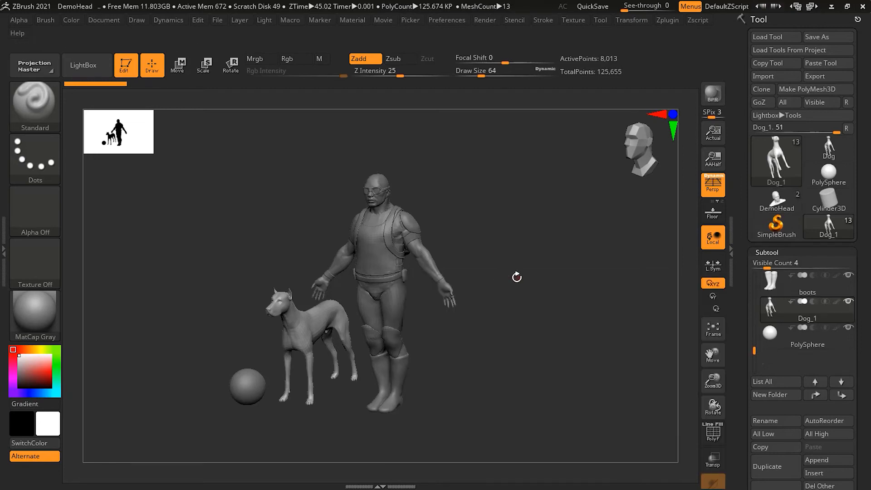
left_click(777, 208)
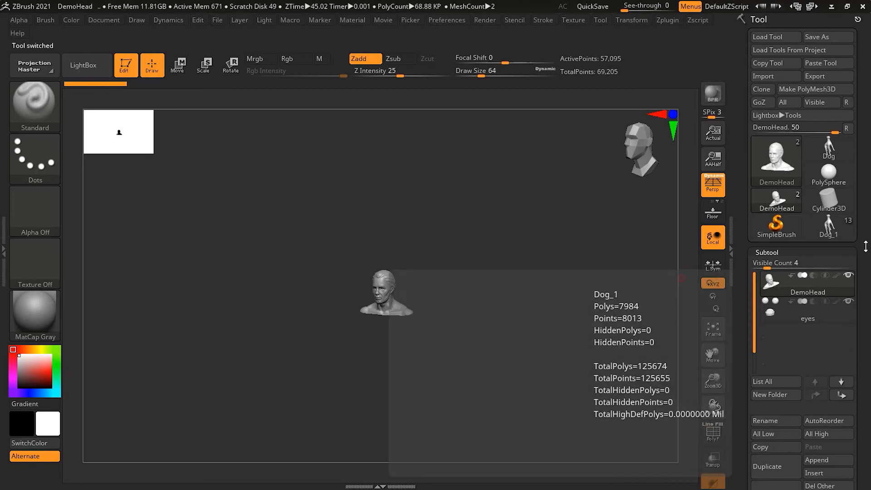
left_click(824, 229)
mouse_move(822, 233)
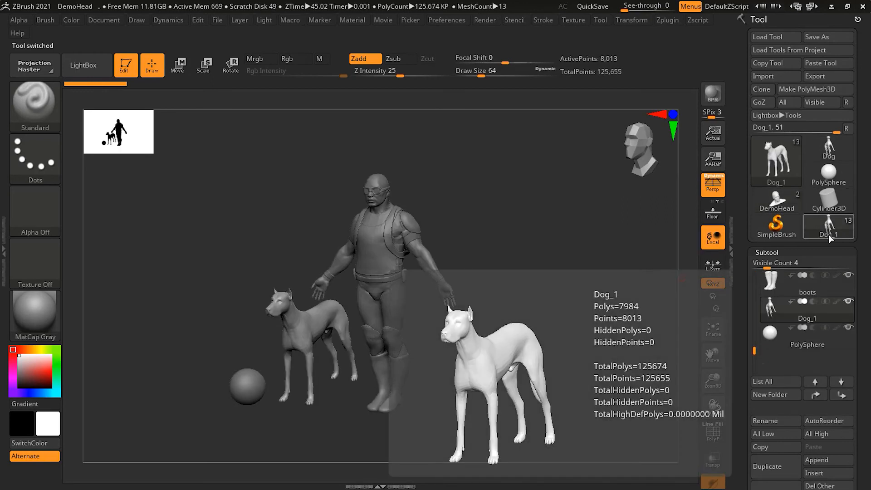
left_click(772, 204)
left_click(829, 232)
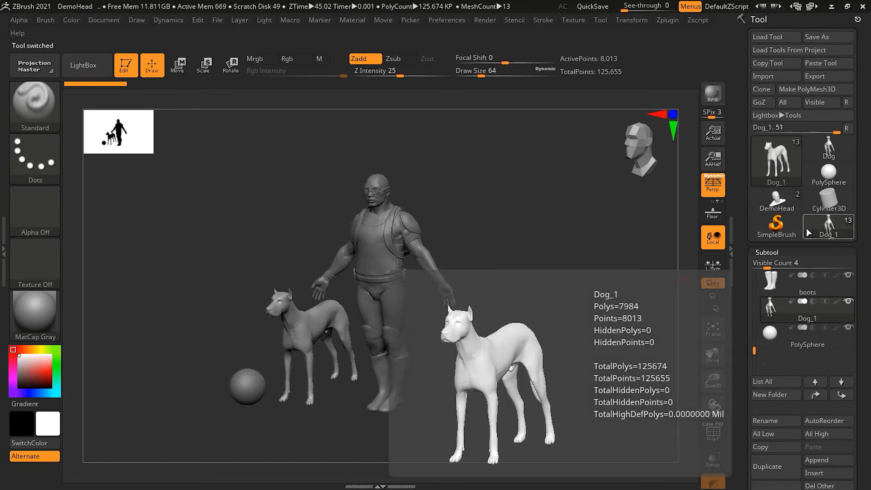
left_click(775, 206)
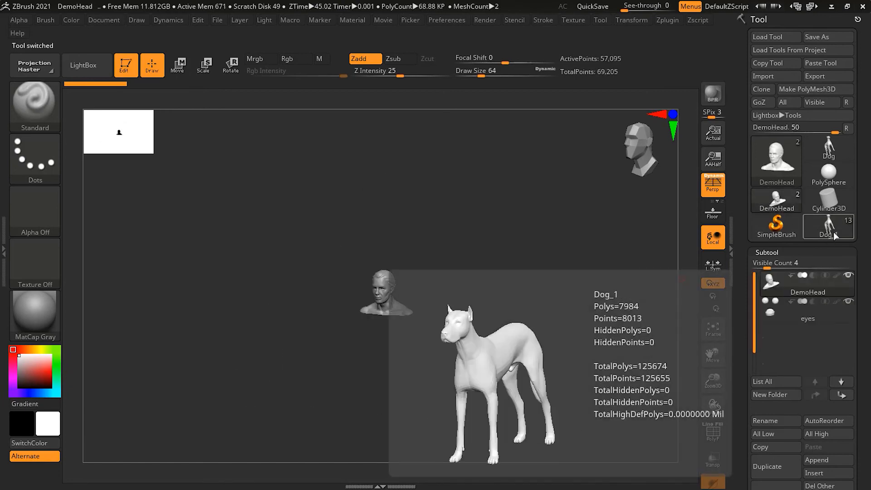
left_click(834, 233)
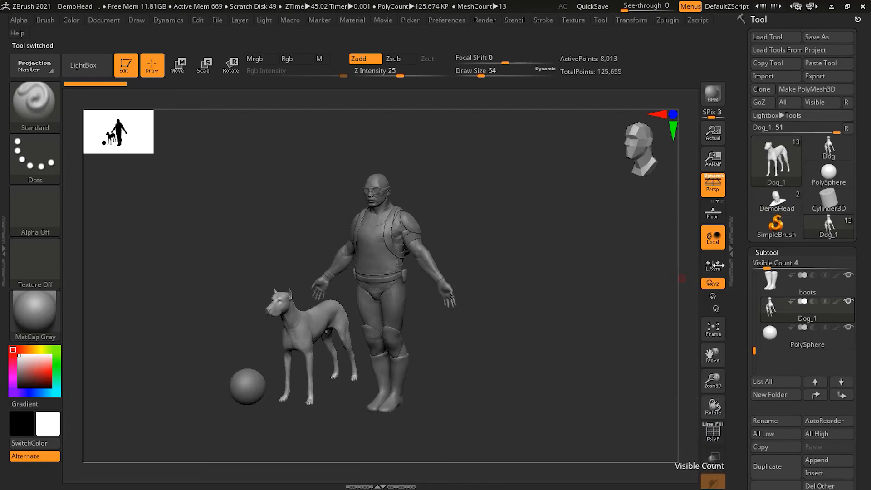
left_click_drag(530, 288, 584, 273, "alt")
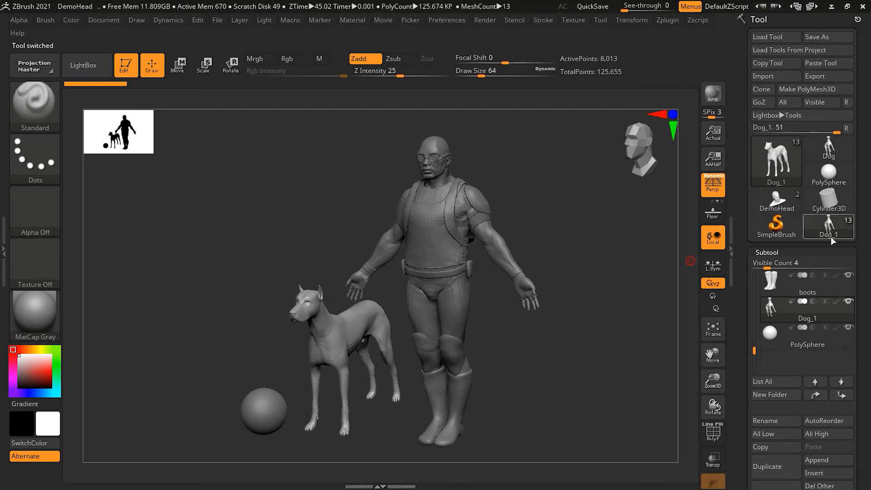
left_click(762, 203)
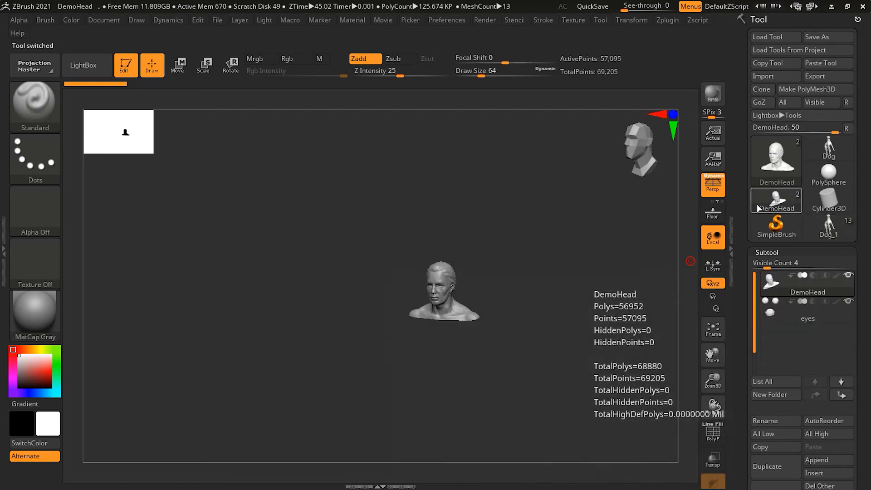
left_click(828, 233)
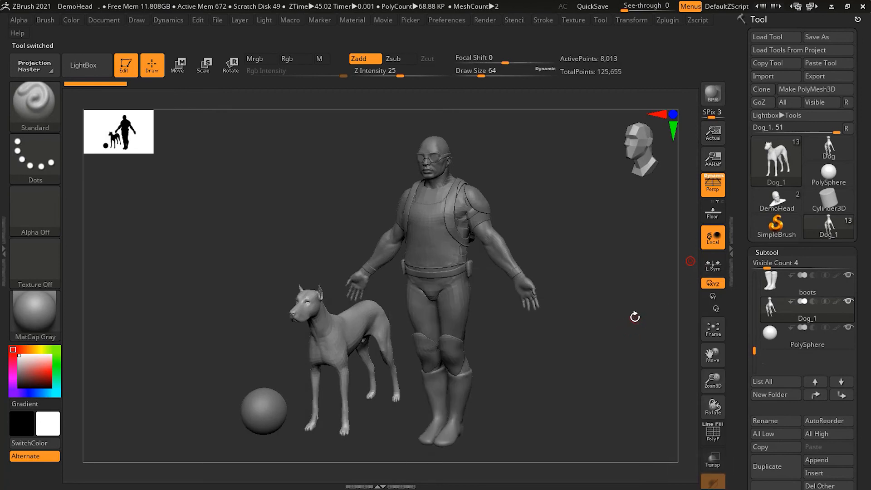